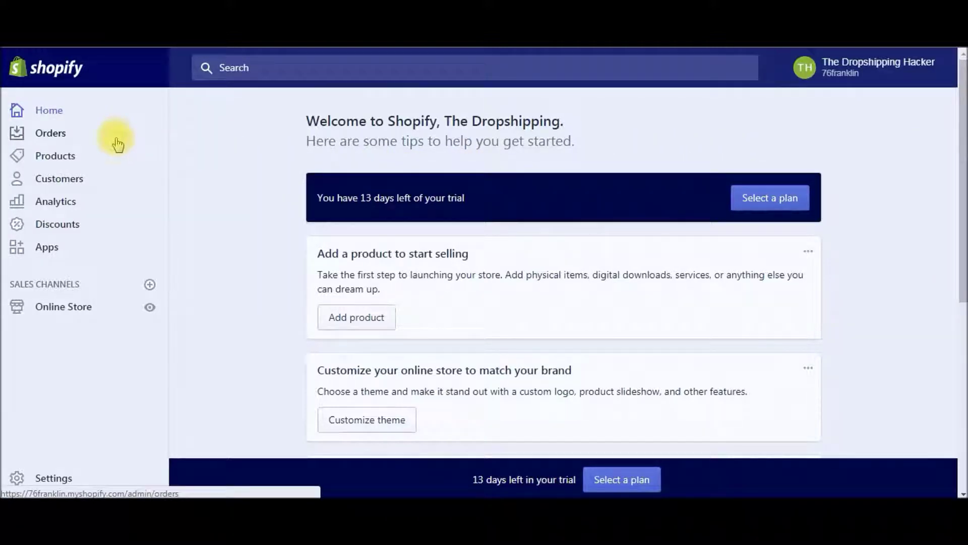
- Go to Discounts and start a new, blank discount code
click(58, 228)
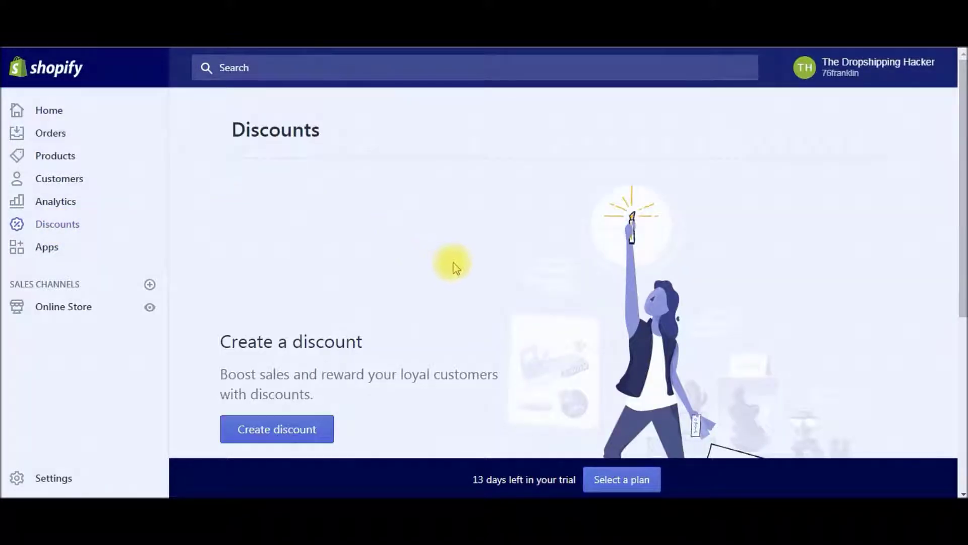
scroll(449, 262, down, 3)
click(298, 293)
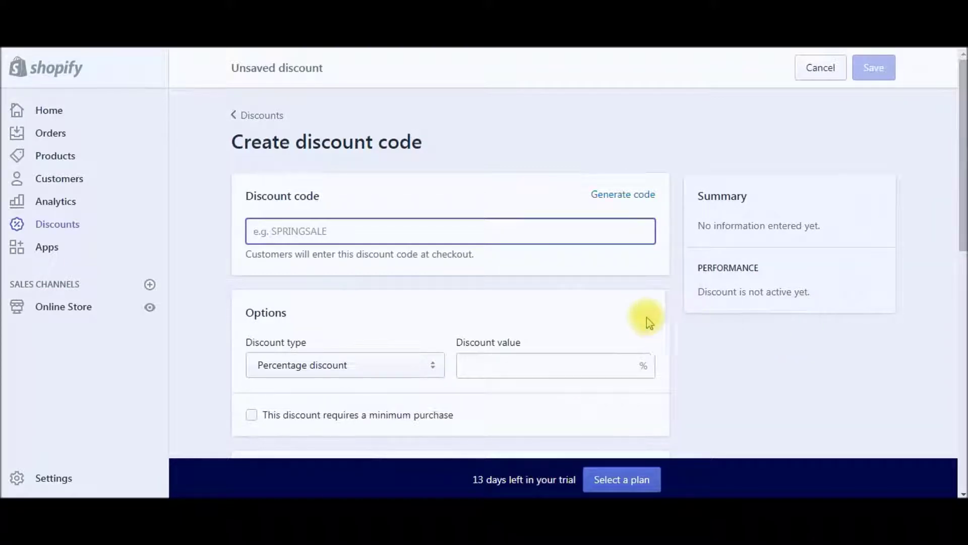
- Generate a discount code, then replace it with 'TEST CODE'
click(642, 197)
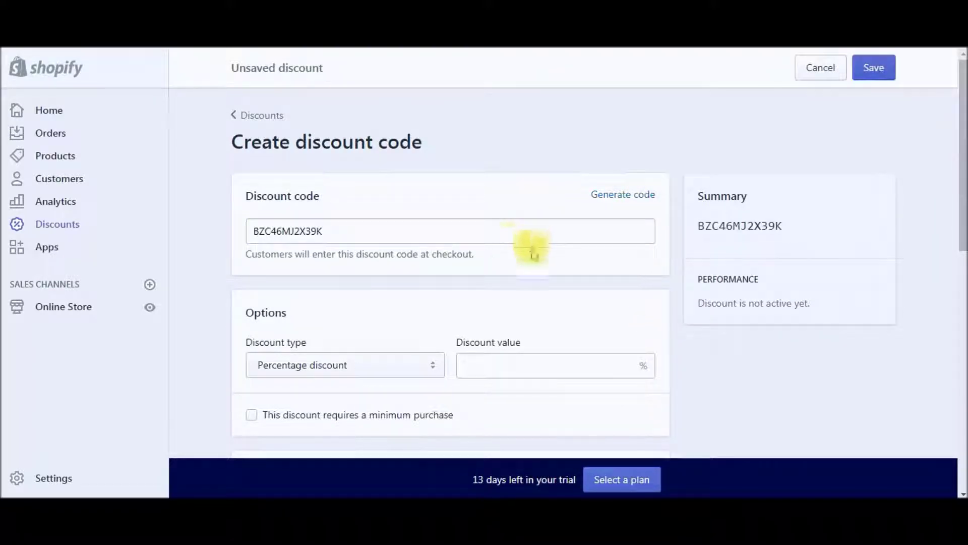
double_click(311, 231)
text(TES)
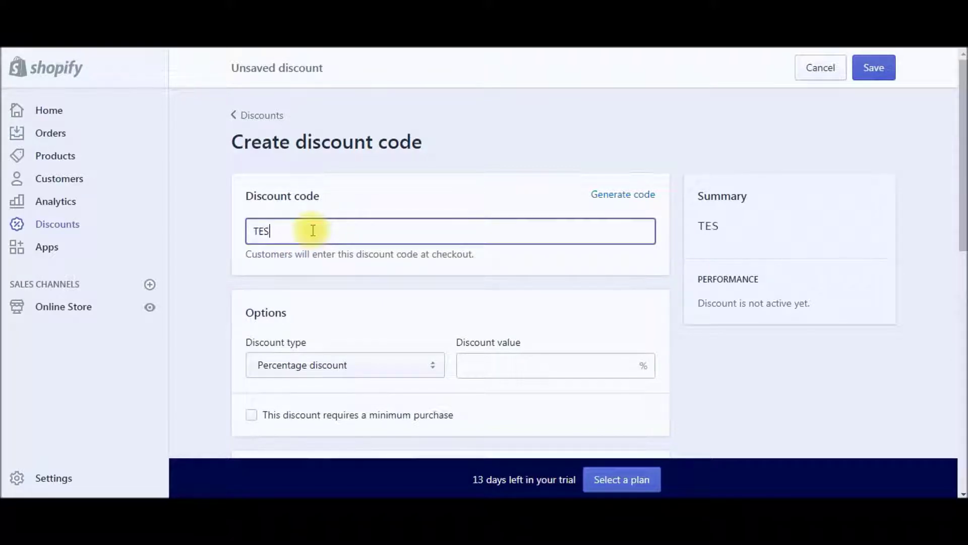
text(T CODE)
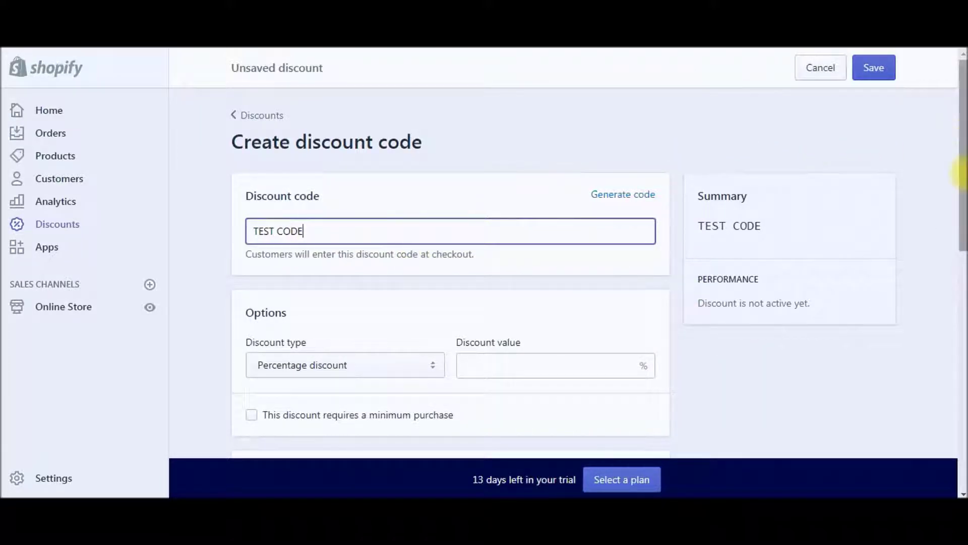
scroll(573, 216, down, 1)
drag(304, 184, 232, 191)
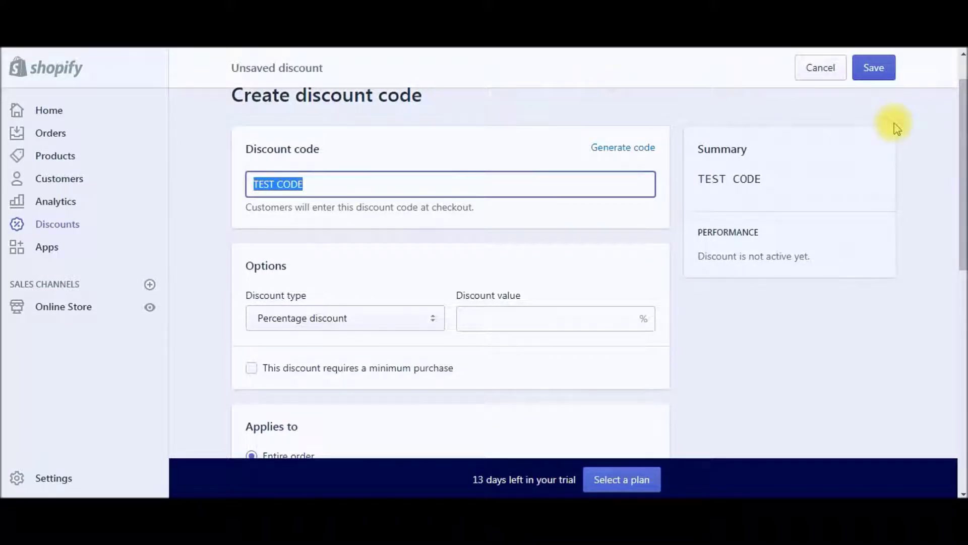
- Try Free shipping as the discount type, then switch back to Percentage discount
drag(963, 141, 952, 199)
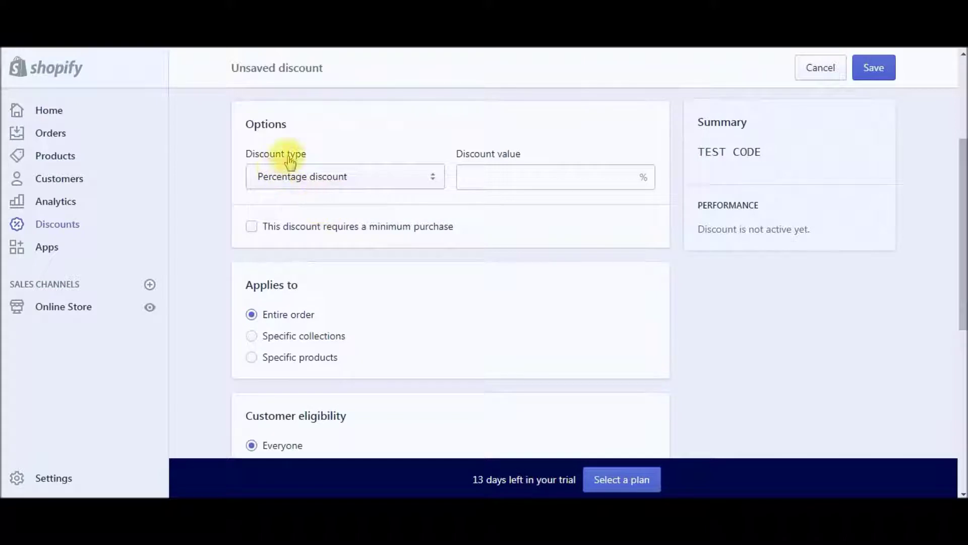
click(433, 181)
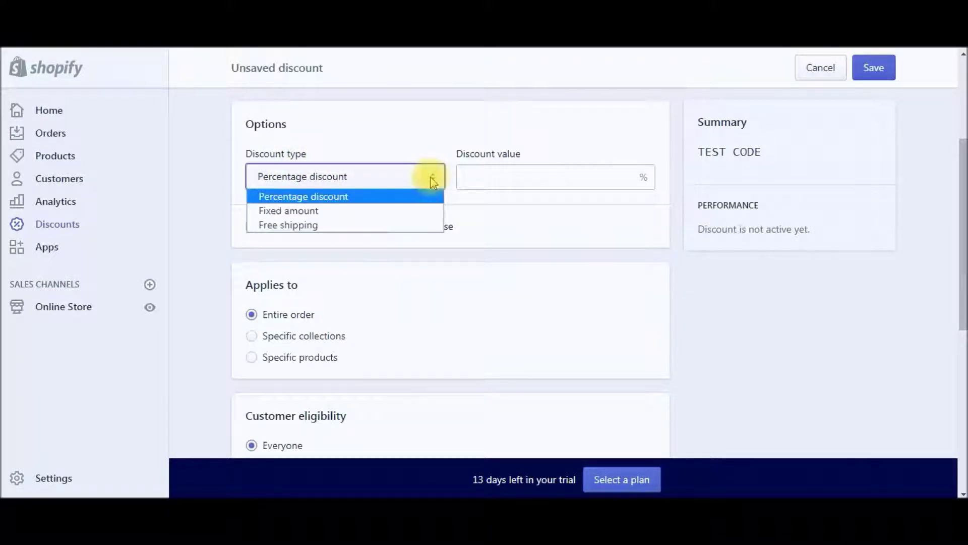
click(318, 224)
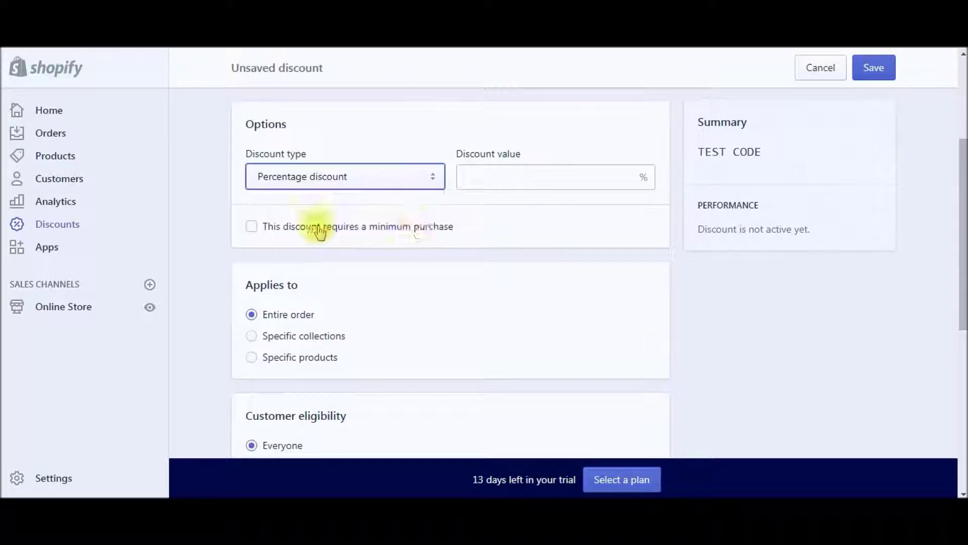
click(644, 182)
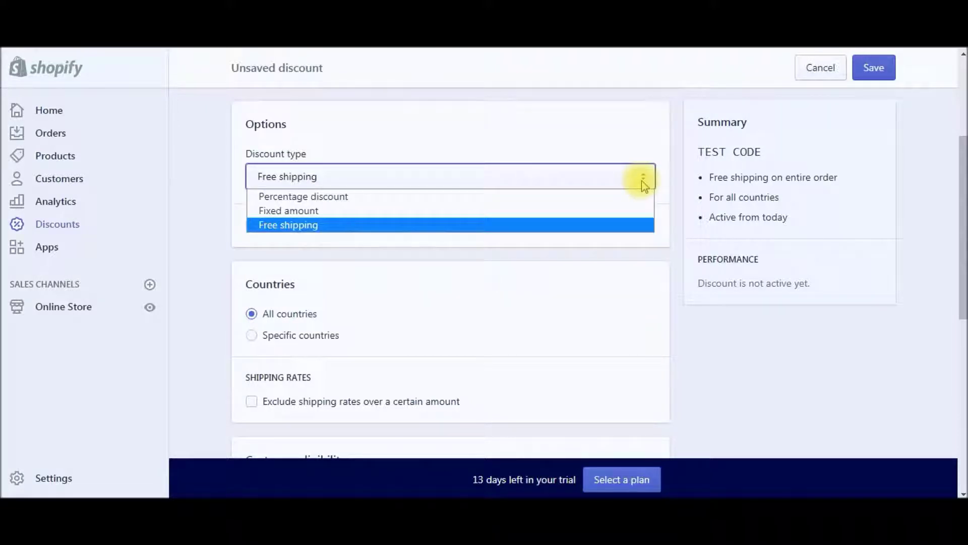
click(345, 201)
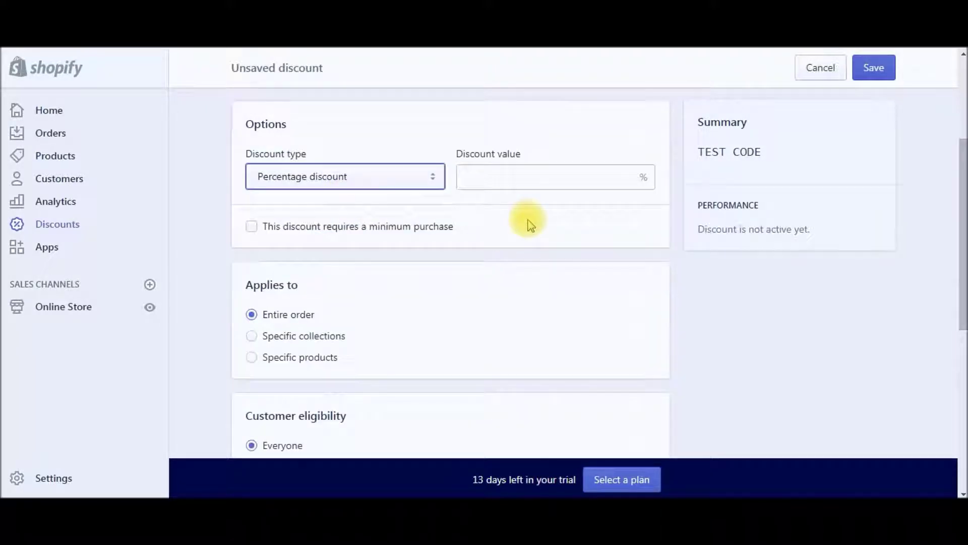
- Enter 30 as the percentage discount value
click(624, 176)
text(50)
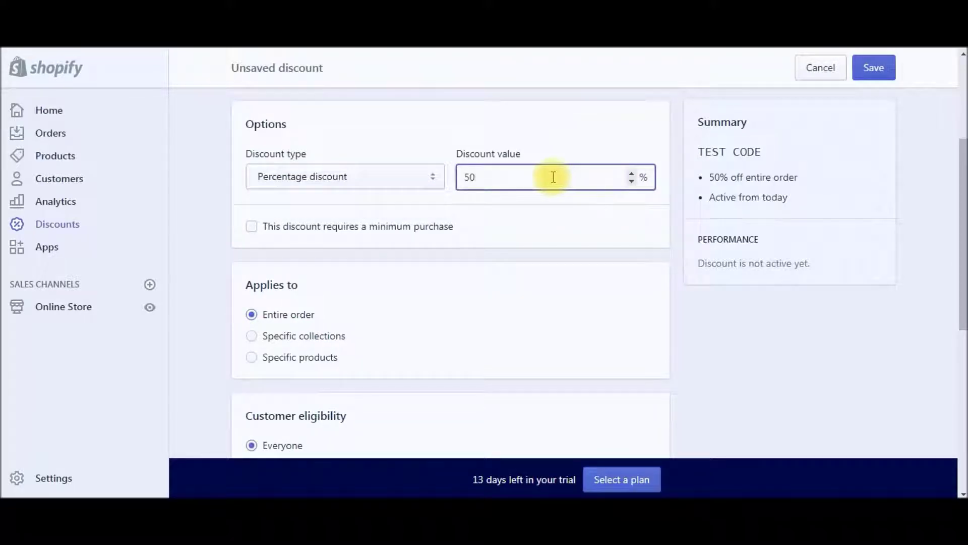
text(25)
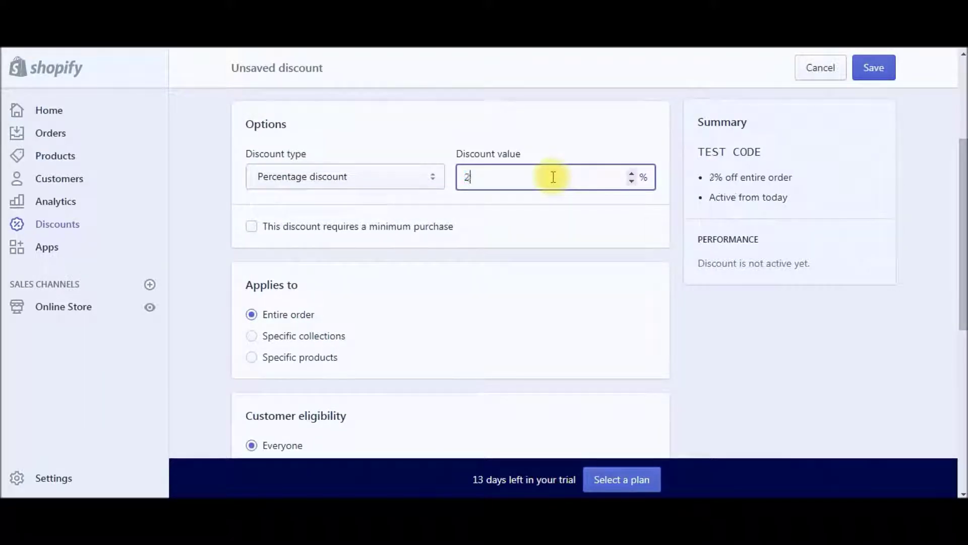
click(636, 177)
text(30)
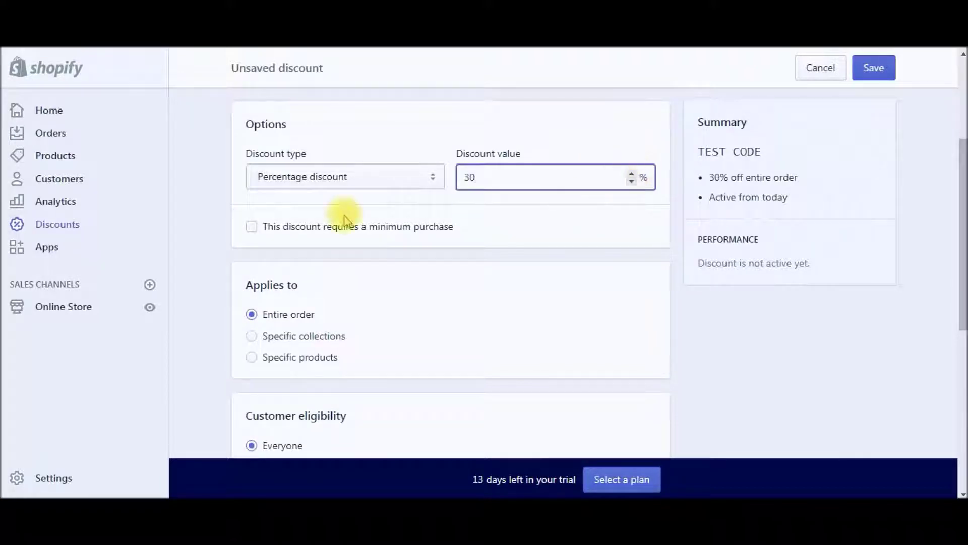
click(433, 177)
- Make TEST CODE a $10 fixed-amount discount with a $50.00 minimum purchase
click(410, 210)
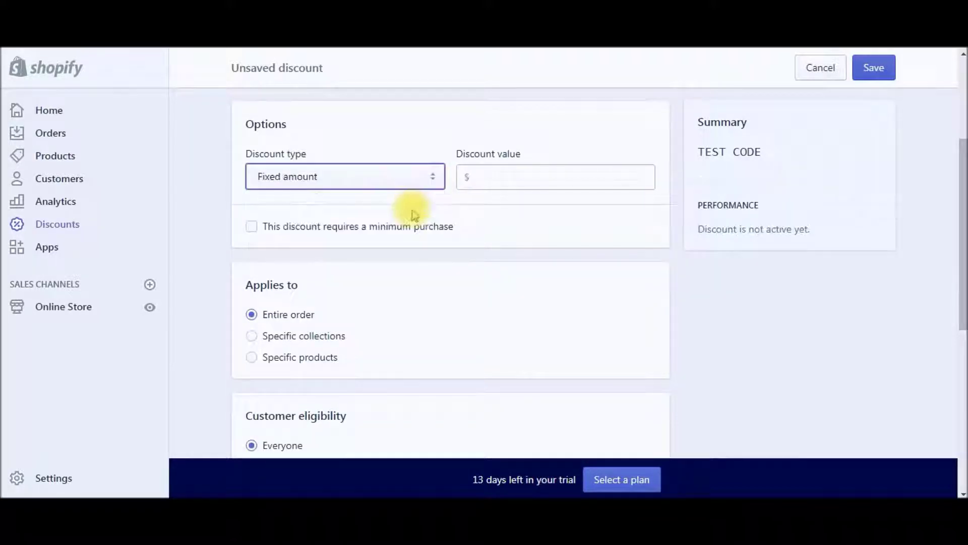
click(517, 176)
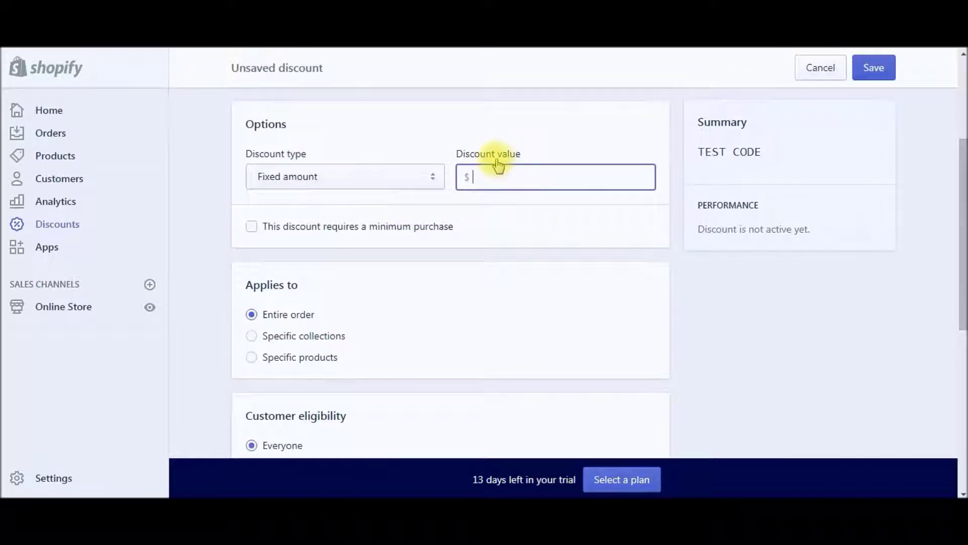
text(5)
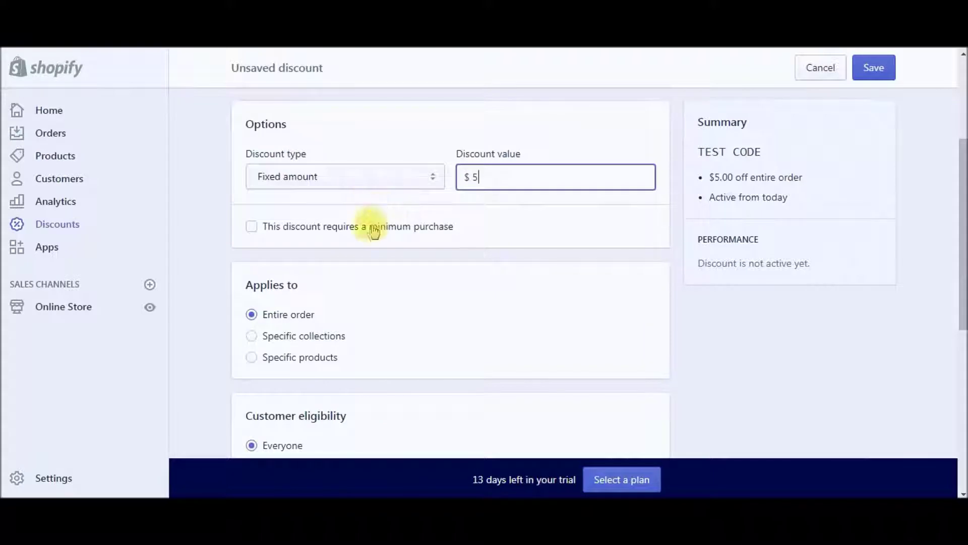
click(250, 228)
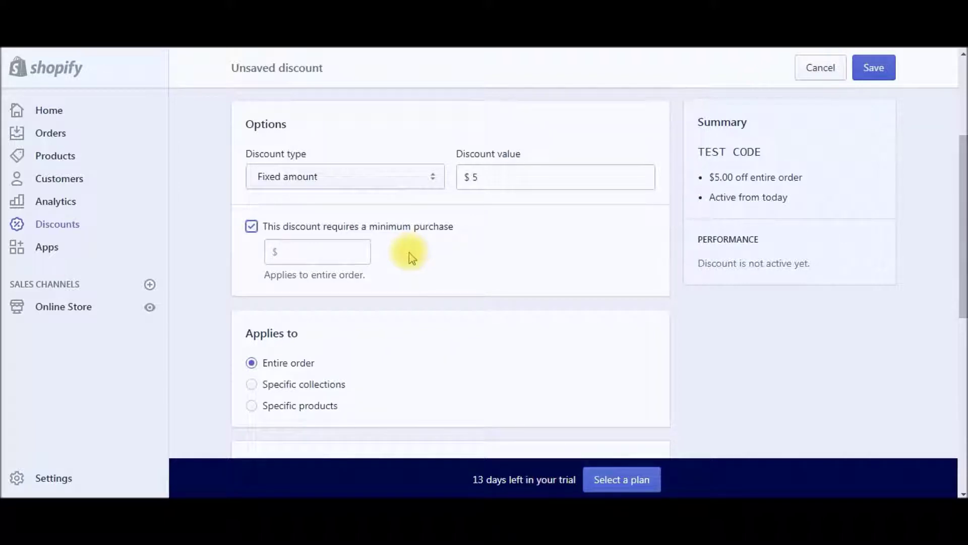
double_click(492, 176)
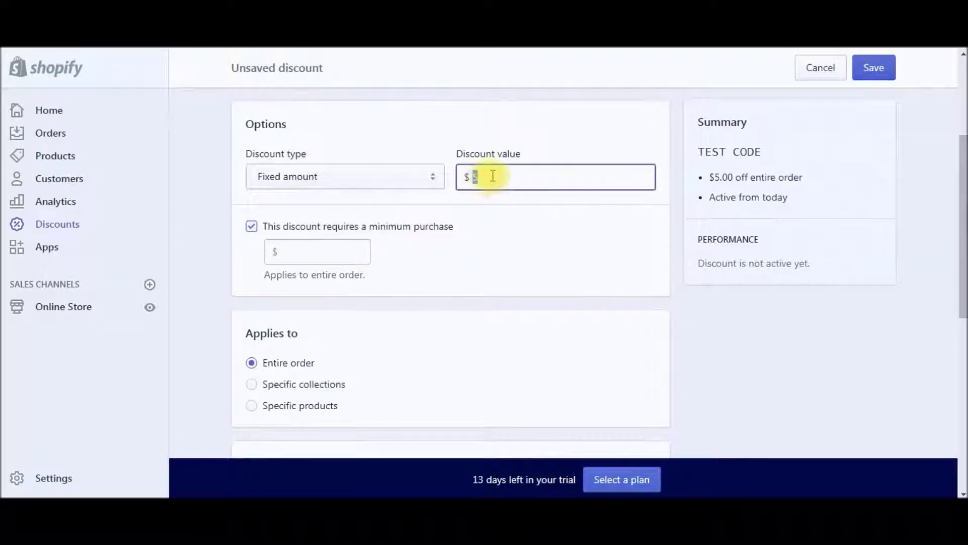
text(10)
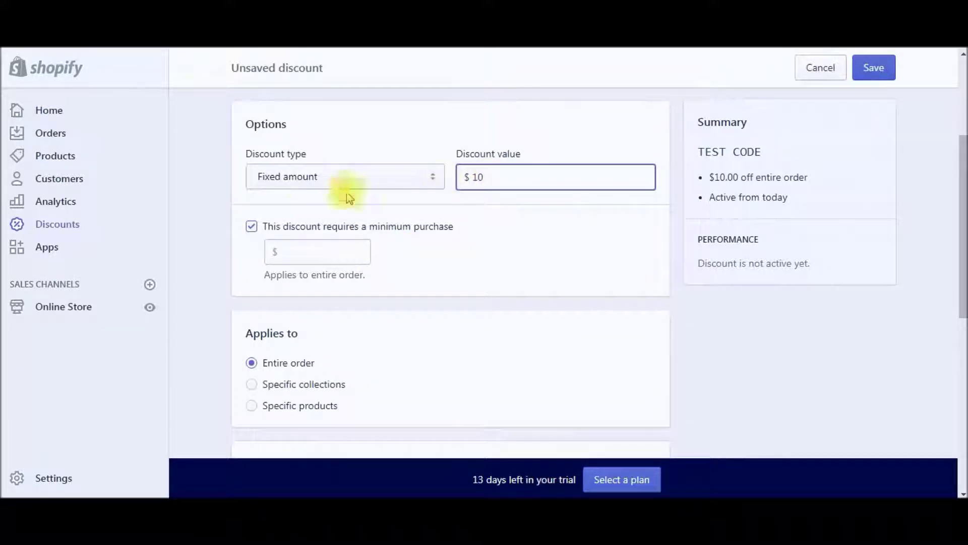
click(320, 254)
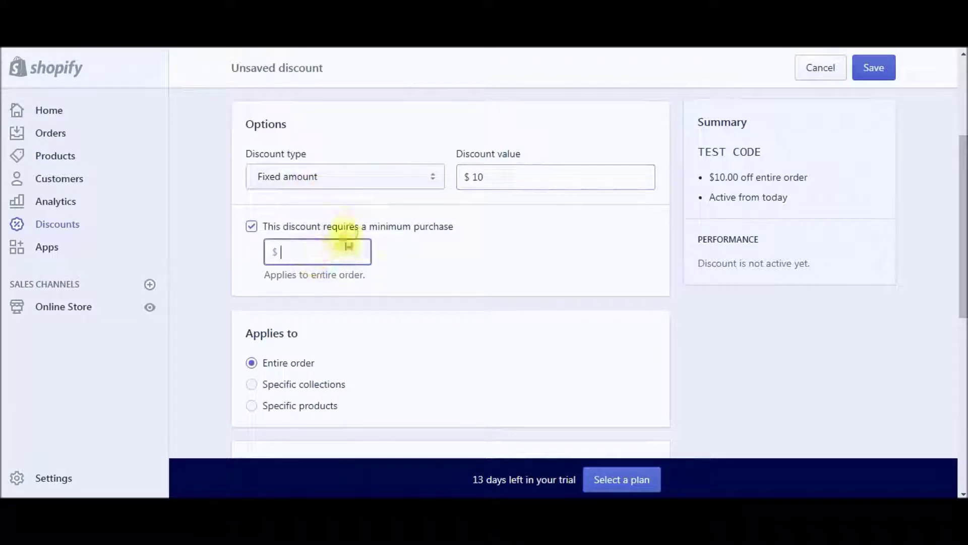
text(50)
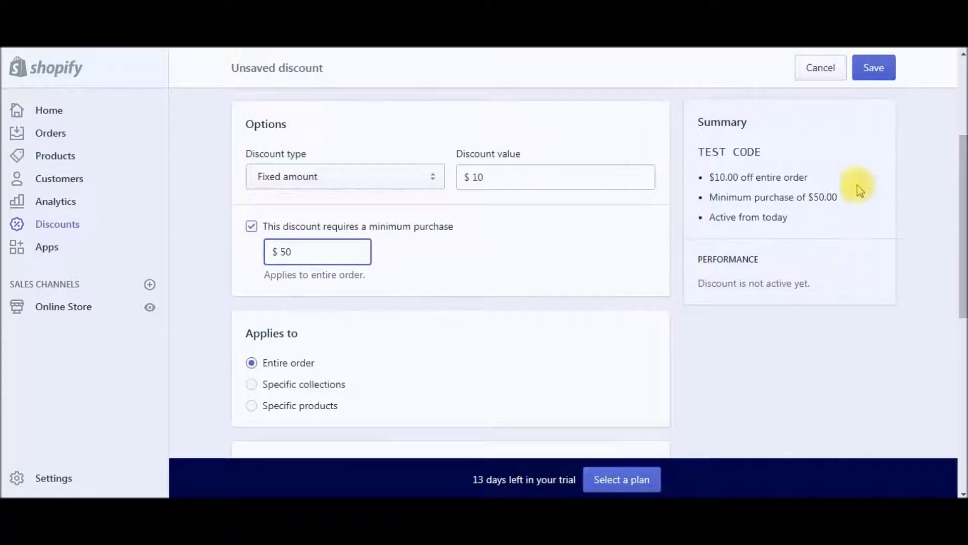
scroll(307, 183, up, 4)
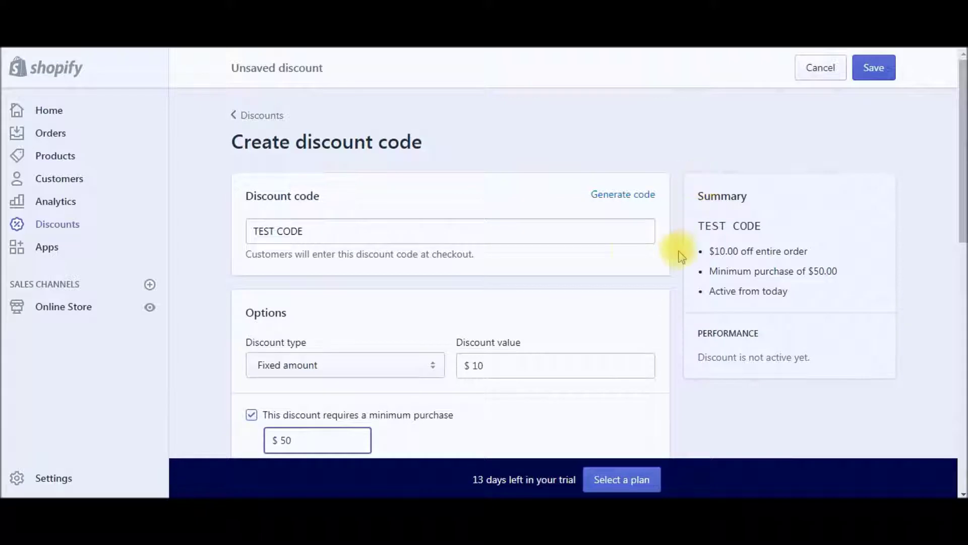
- Under Applies to, try Specific collections, then settle on Specific products
scroll(434, 201, down, 1)
scroll(436, 203, down, 4)
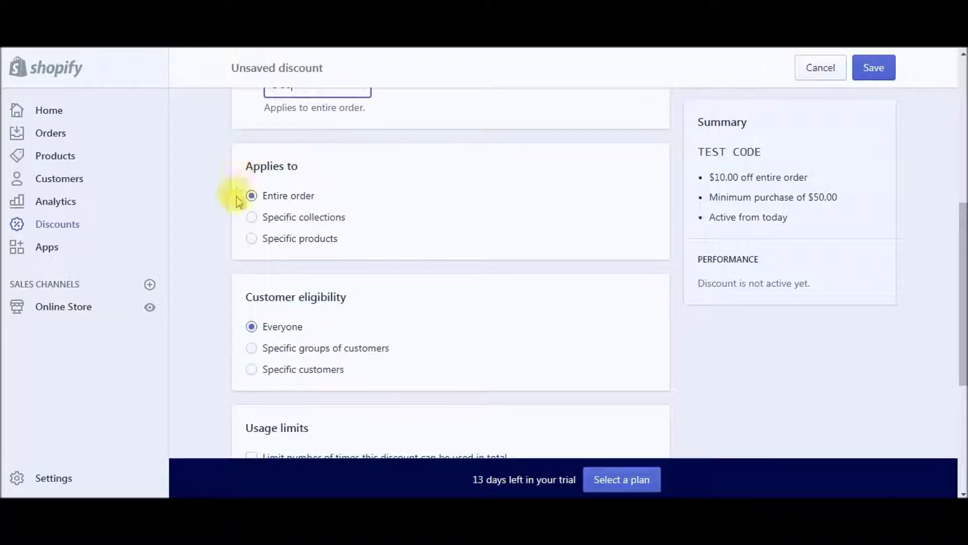
click(258, 219)
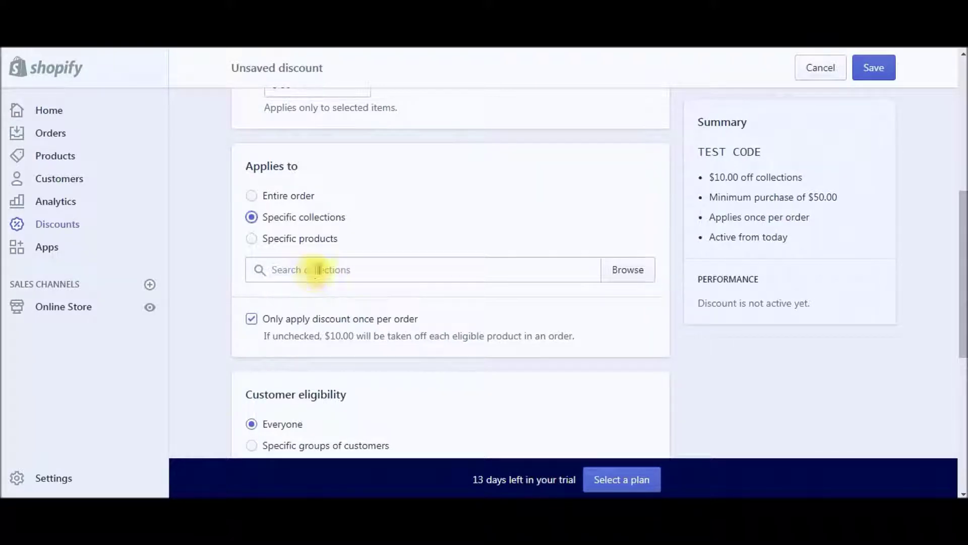
click(260, 270)
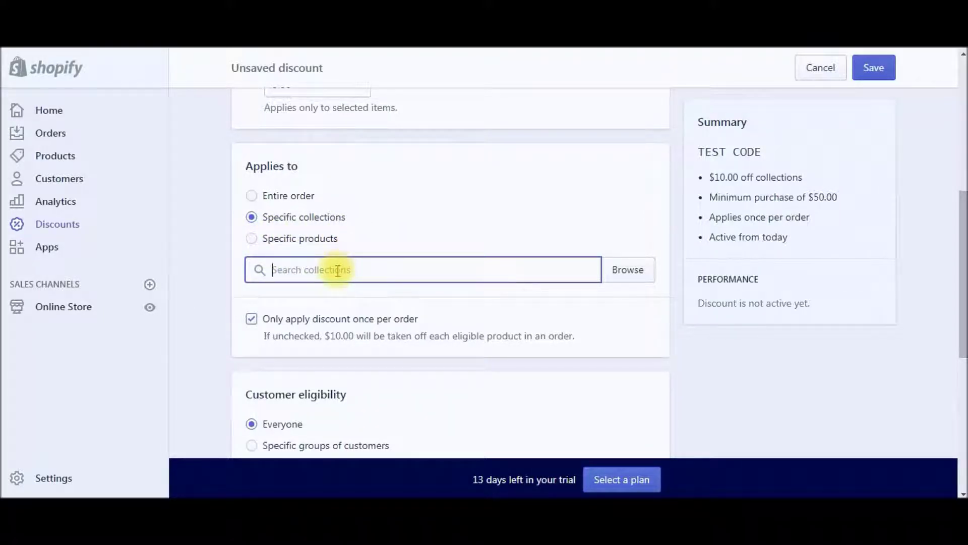
scroll(386, 220, up, 5)
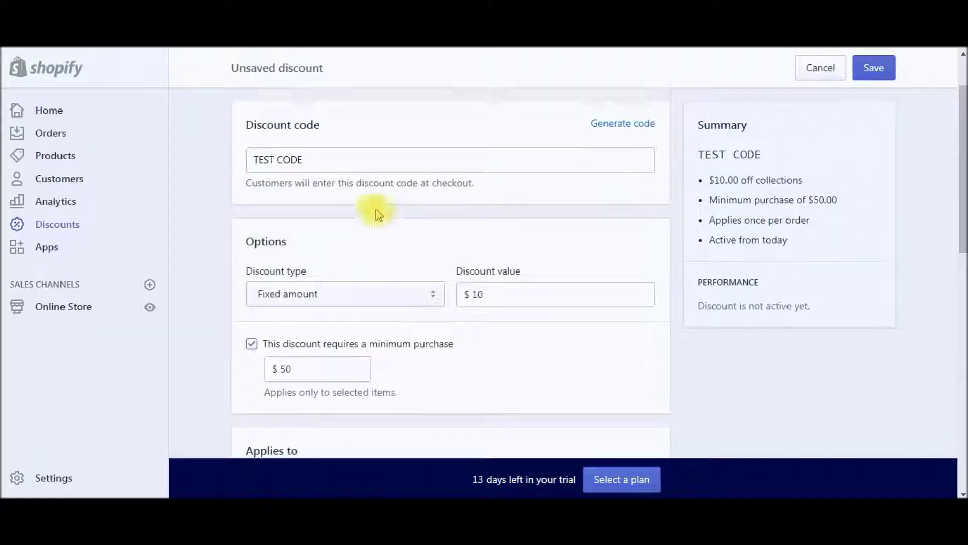
scroll(475, 318, down, 5)
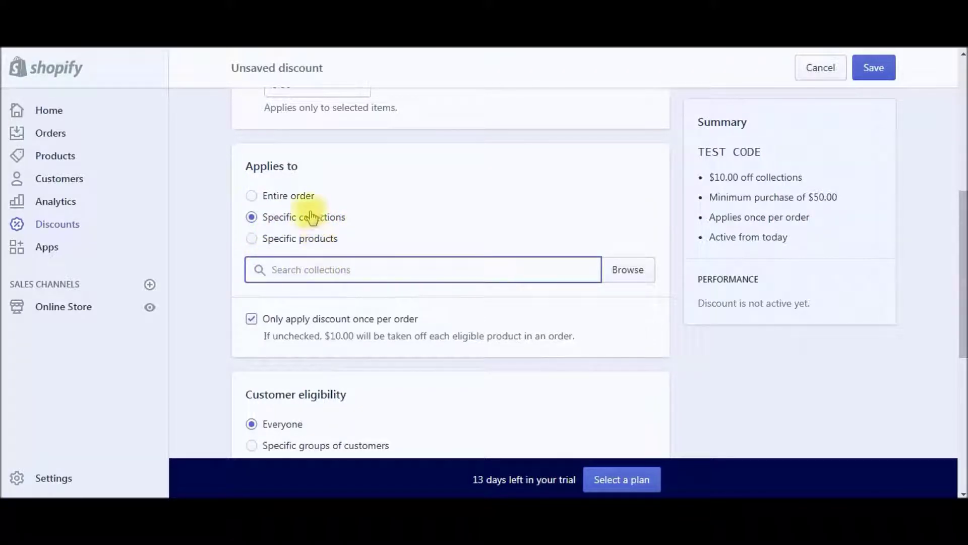
click(253, 240)
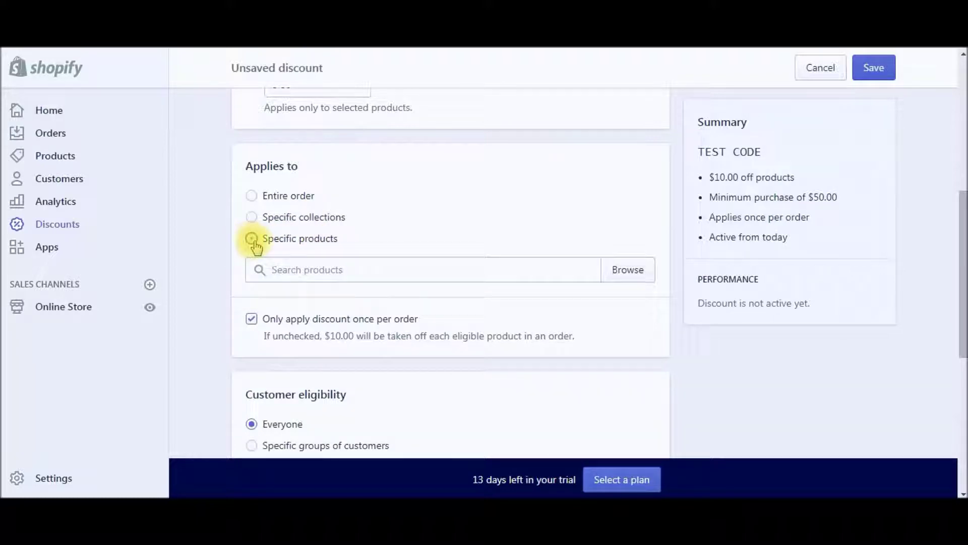
scroll(416, 260, up, 3)
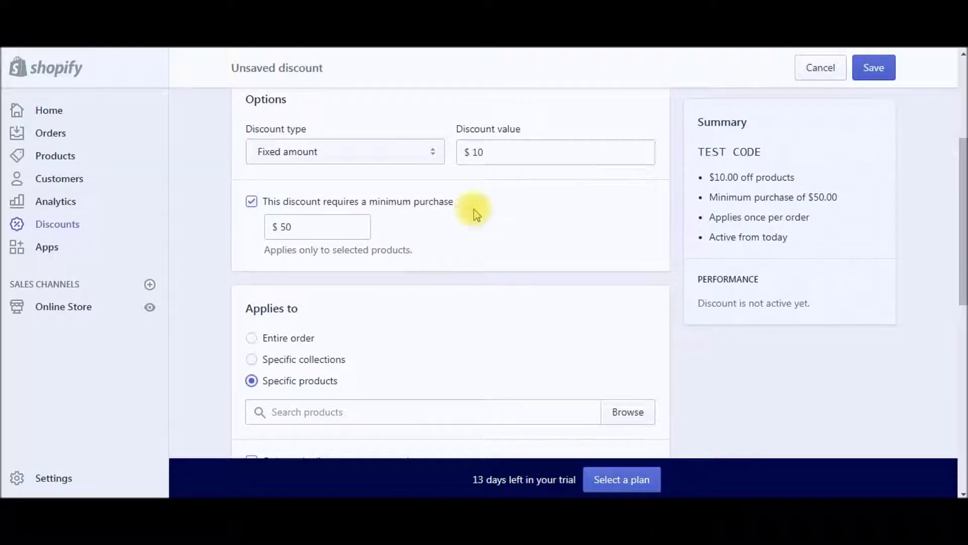
- Change the discount type to Percentage discount with a value of 5
click(434, 152)
click(411, 171)
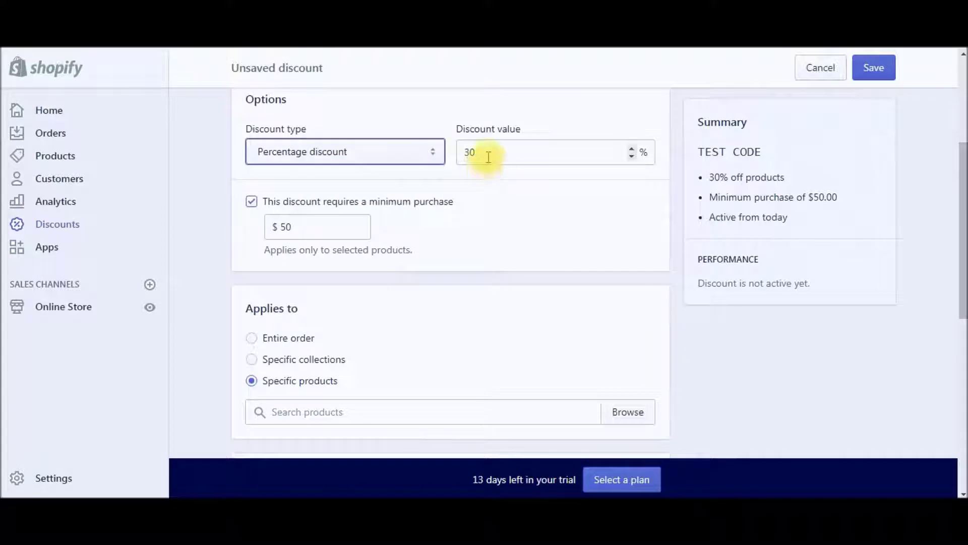
click(489, 160)
text(5)
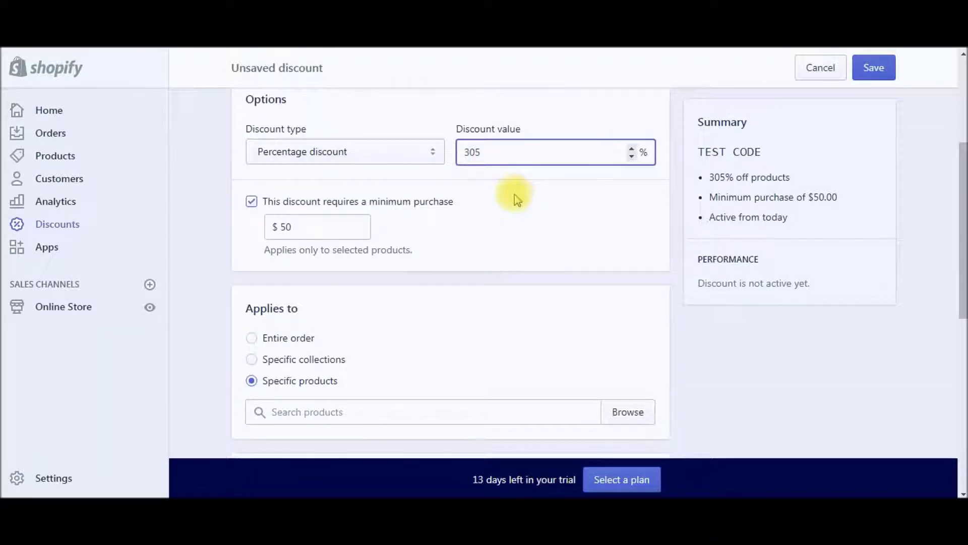
key(BackSpace)
key(BackSpace)
key(BackSpace)
text(5)
scroll(501, 308, down, 8)
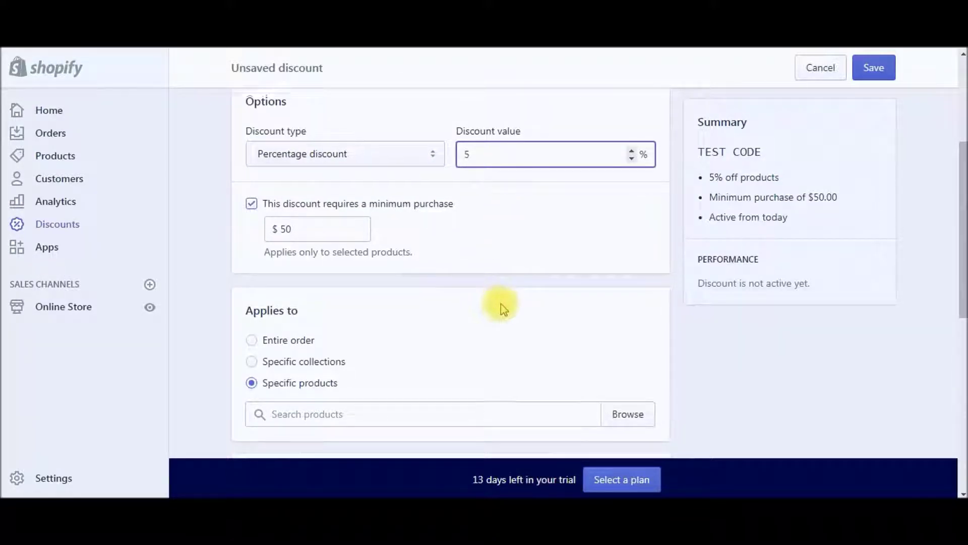
scroll(353, 263, up, 5)
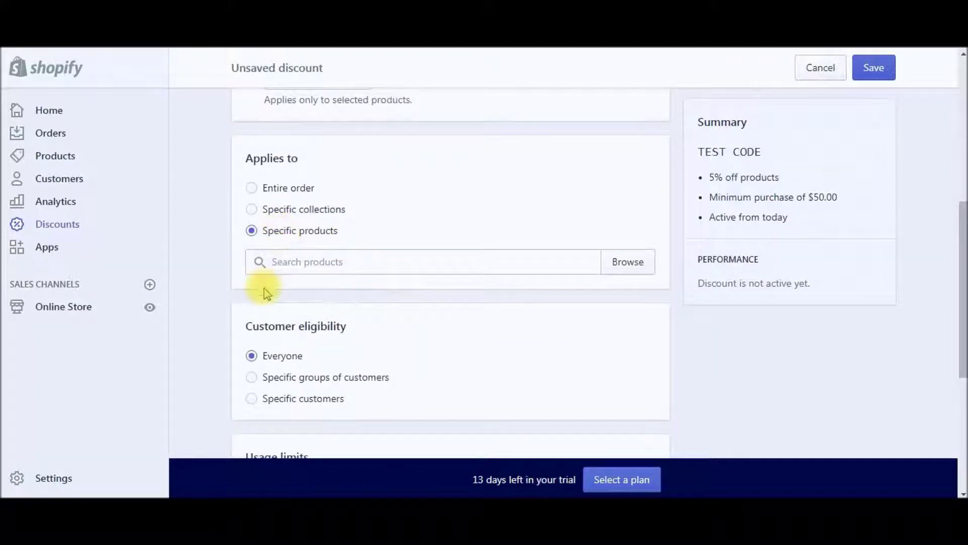
scroll(272, 252, up, 4)
- Remove the minimum purchase requirement and bring up the product search
click(252, 265)
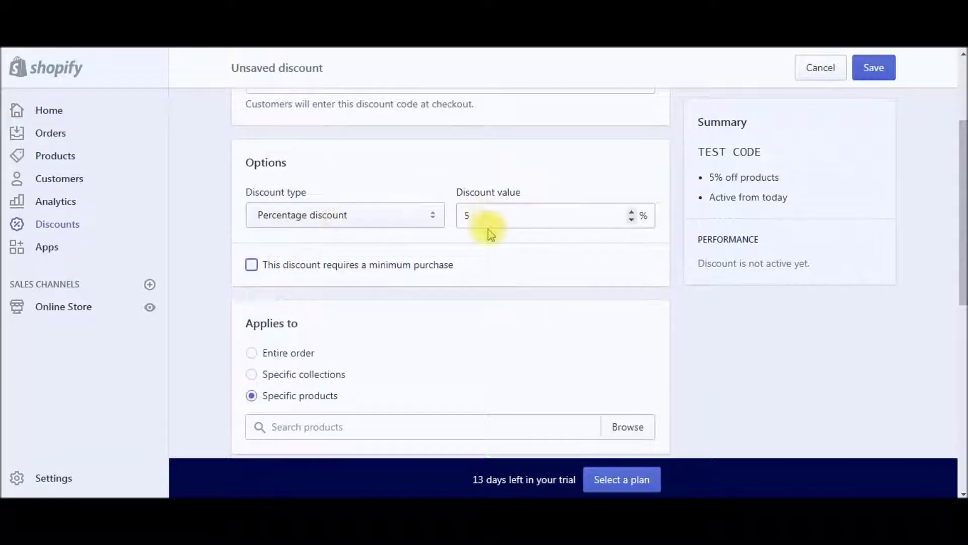
scroll(430, 305, down, 5)
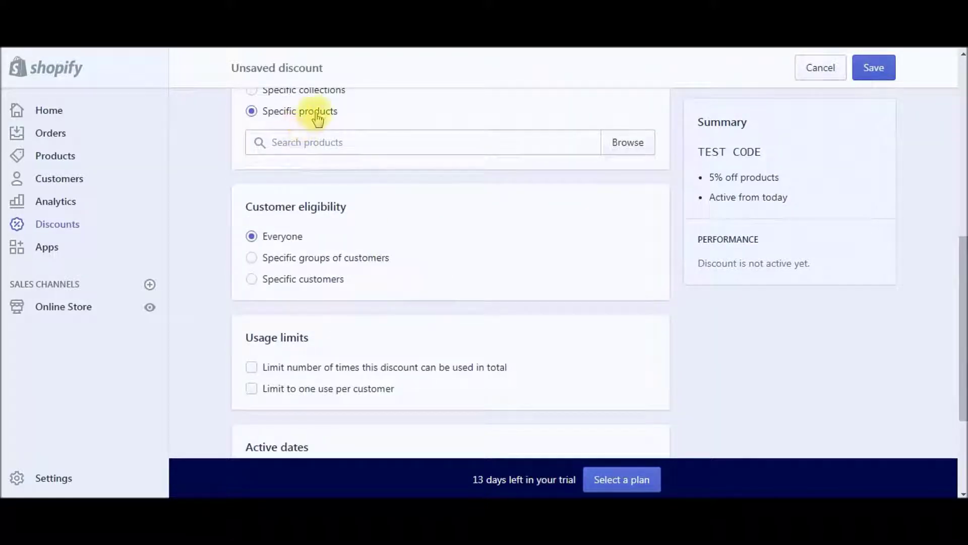
click(313, 143)
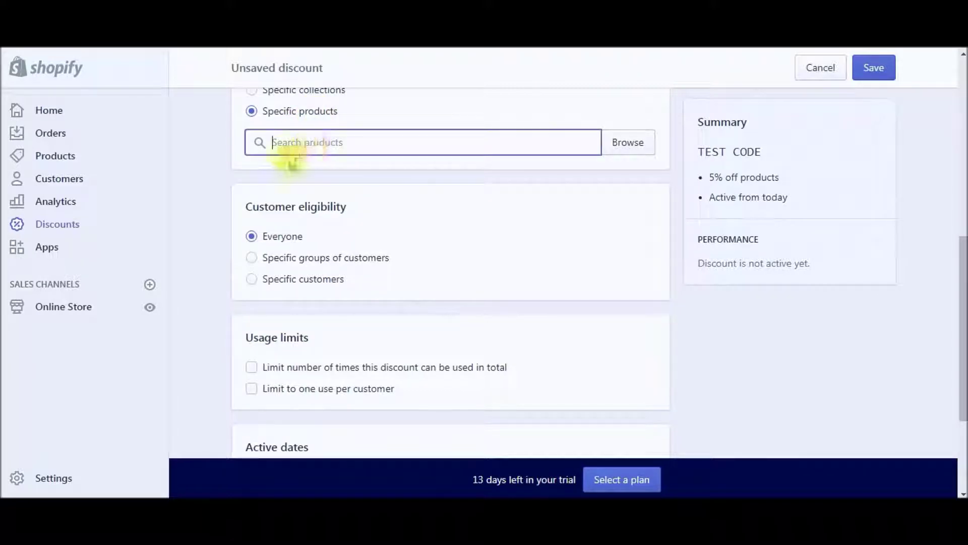
scroll(429, 184, up, 7)
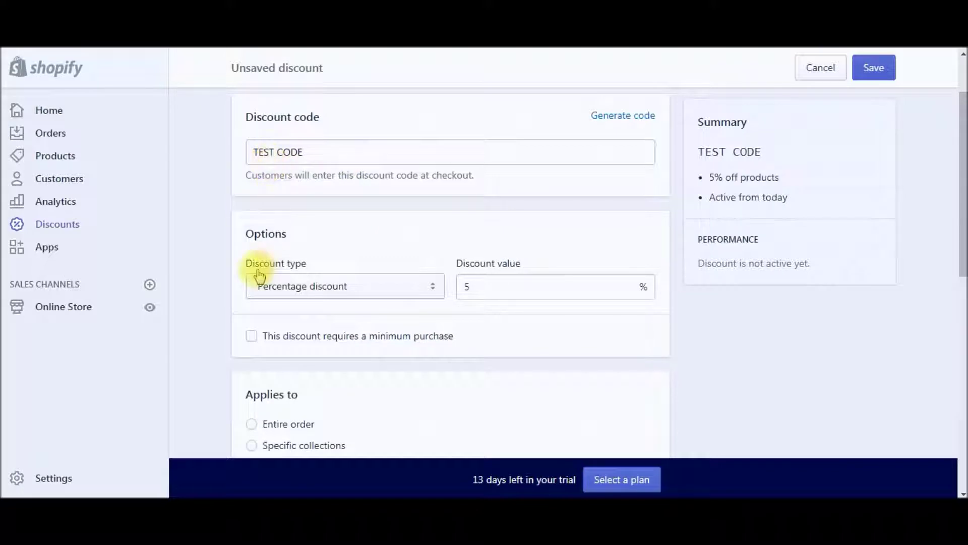
scroll(262, 275, down, 4)
scroll(268, 272, down, 4)
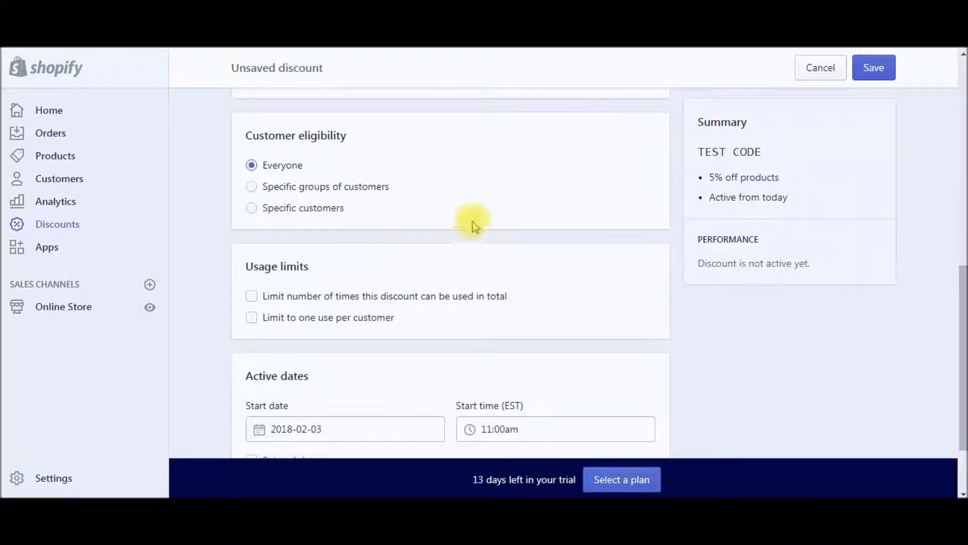
- Set customer eligibility to Specific customers, then Specific groups of customers
click(251, 207)
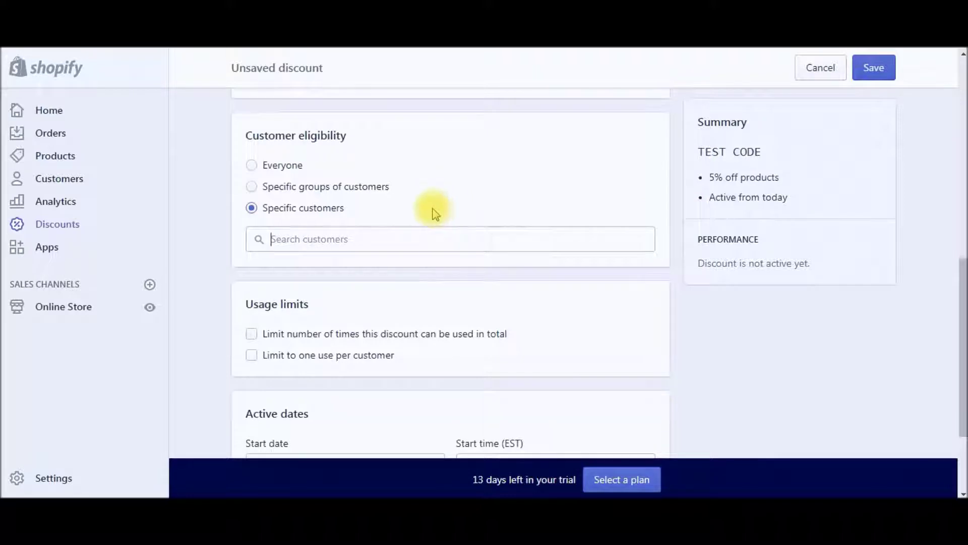
click(252, 186)
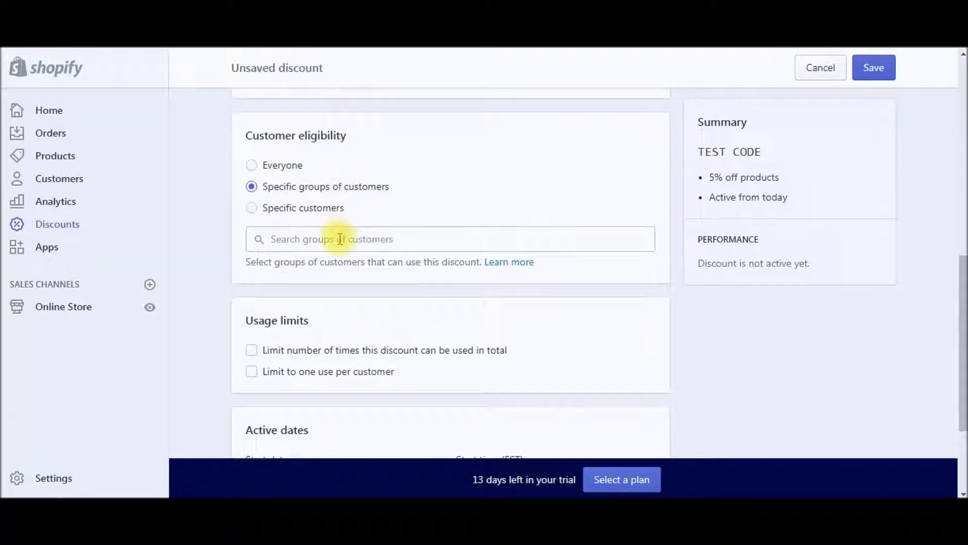
- Look over the available customer groups, such as New and Returning, then close the list
click(359, 238)
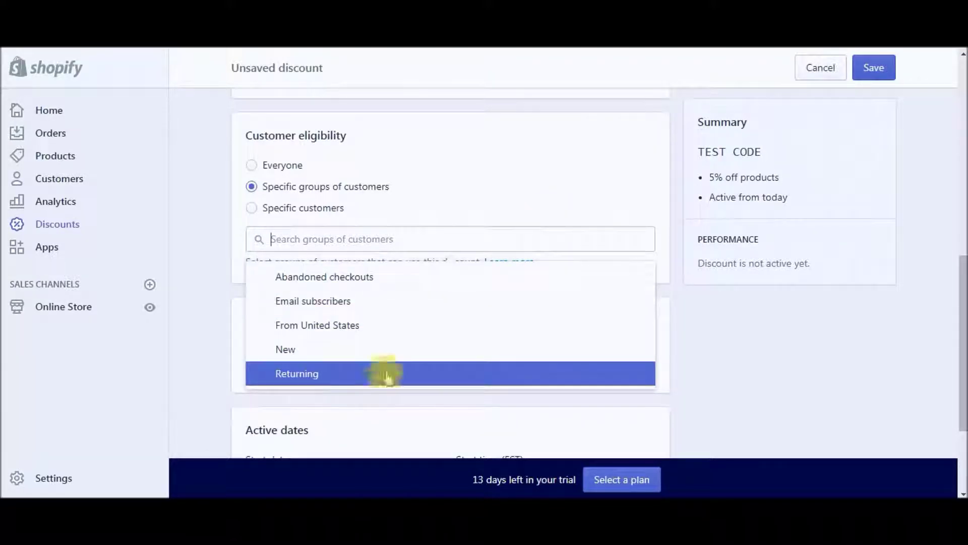
click(678, 201)
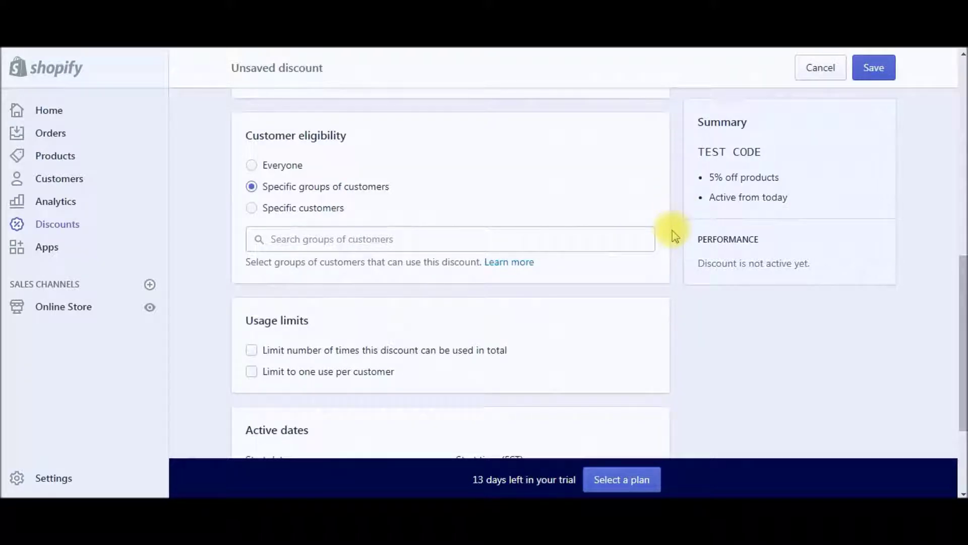
scroll(675, 236, down, 3)
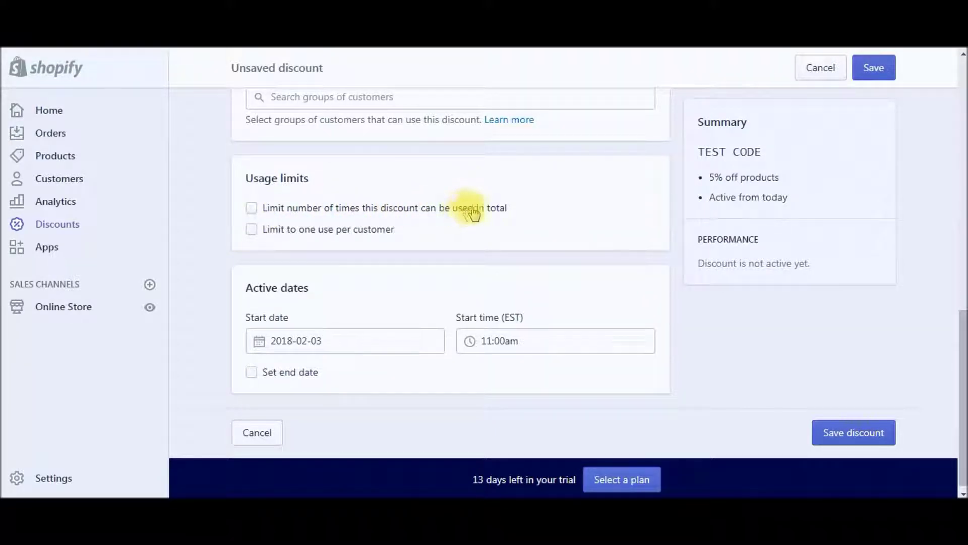
scroll(346, 210, down, 1)
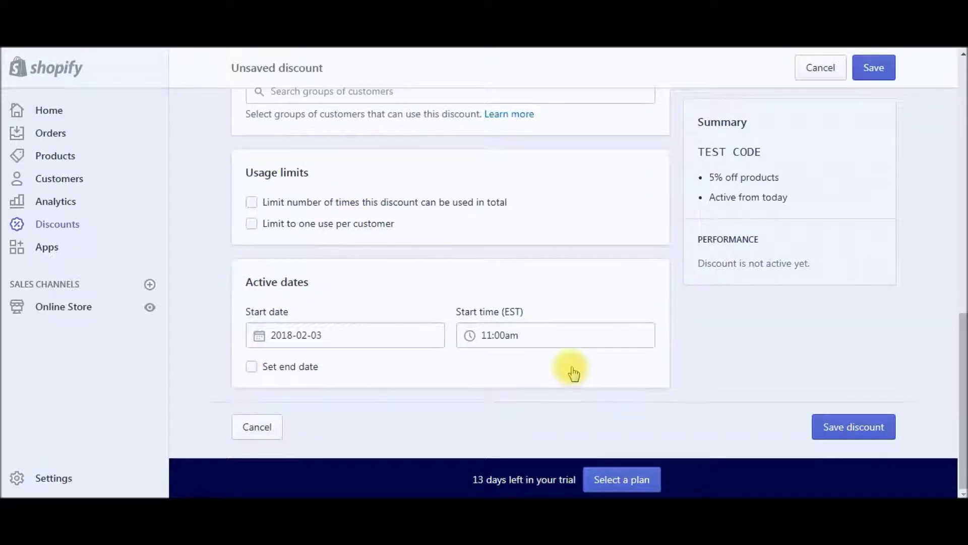
scroll(642, 355, up, 8)
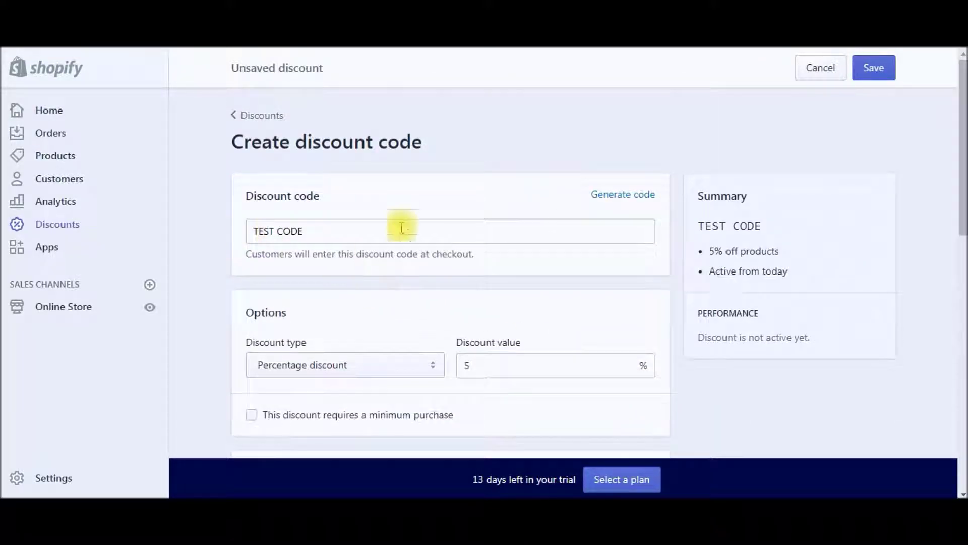
scroll(444, 242, down, 8)
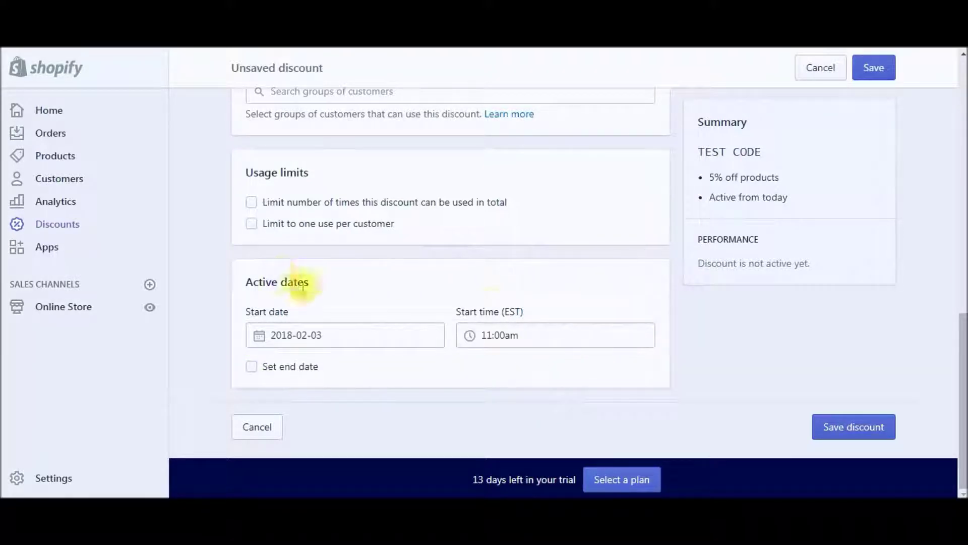
scroll(664, 355, up, 2)
scroll(664, 355, up, 2)
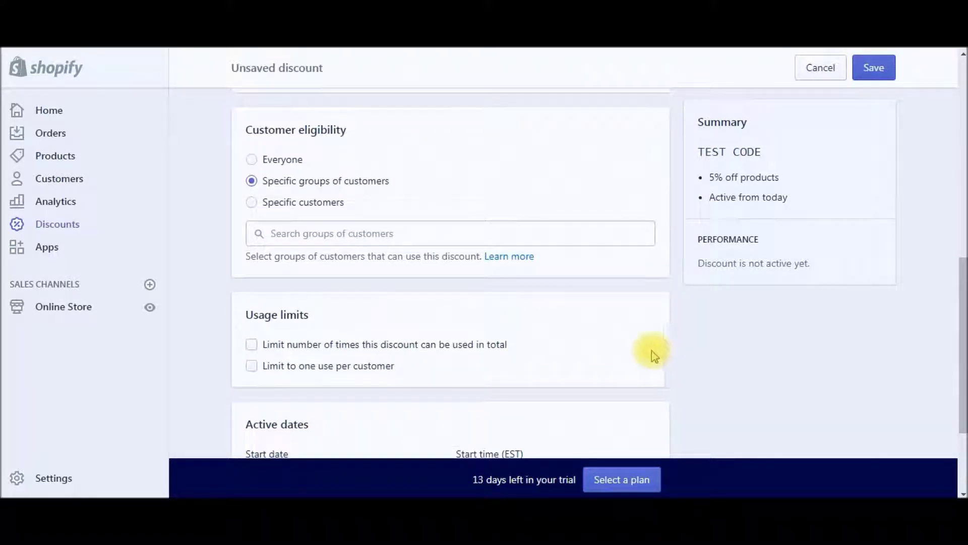
scroll(631, 356, down, 4)
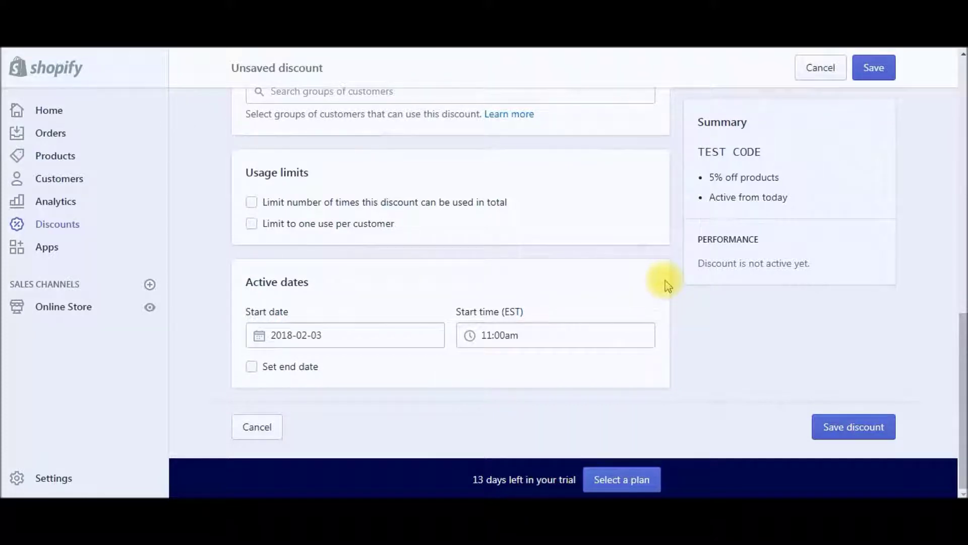
scroll(657, 294, up, 10)
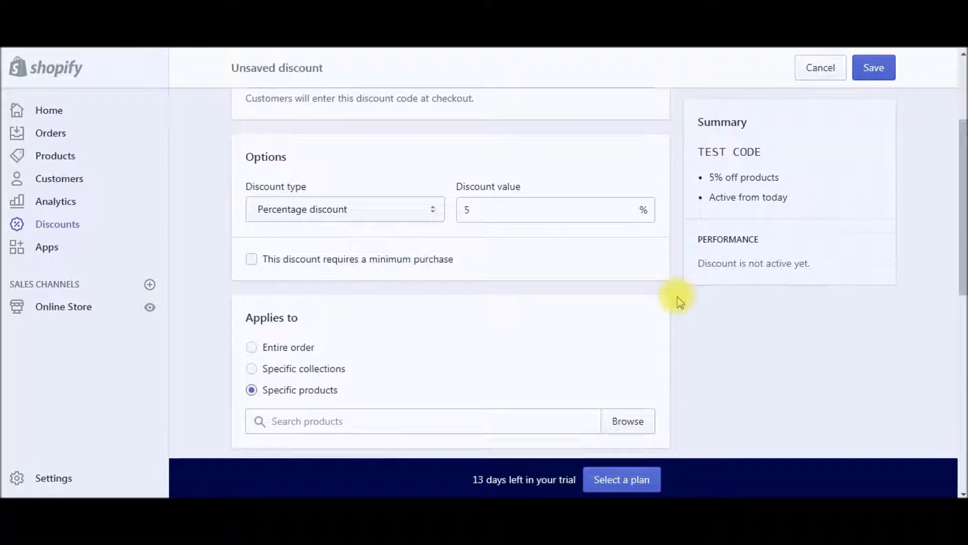
scroll(679, 301, up, 3)
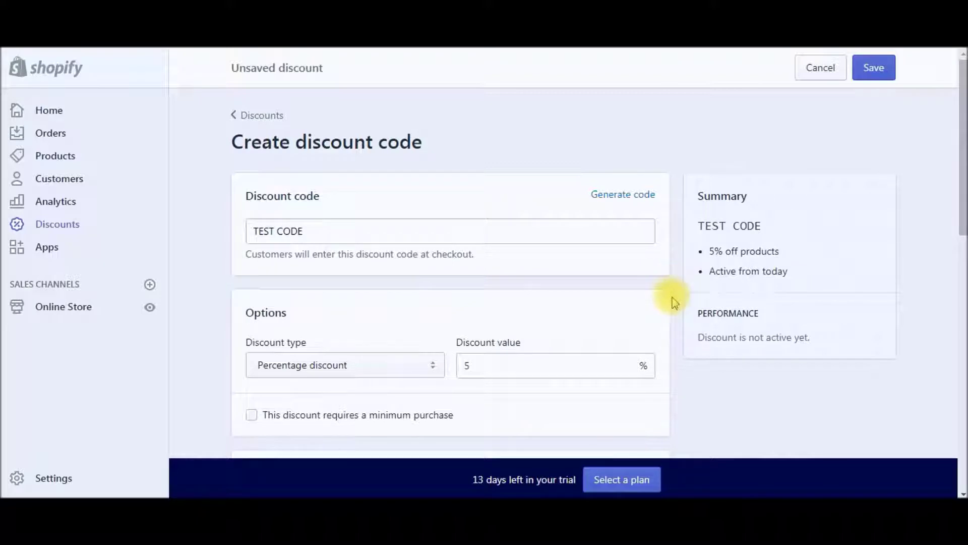
scroll(676, 291, down, 2)
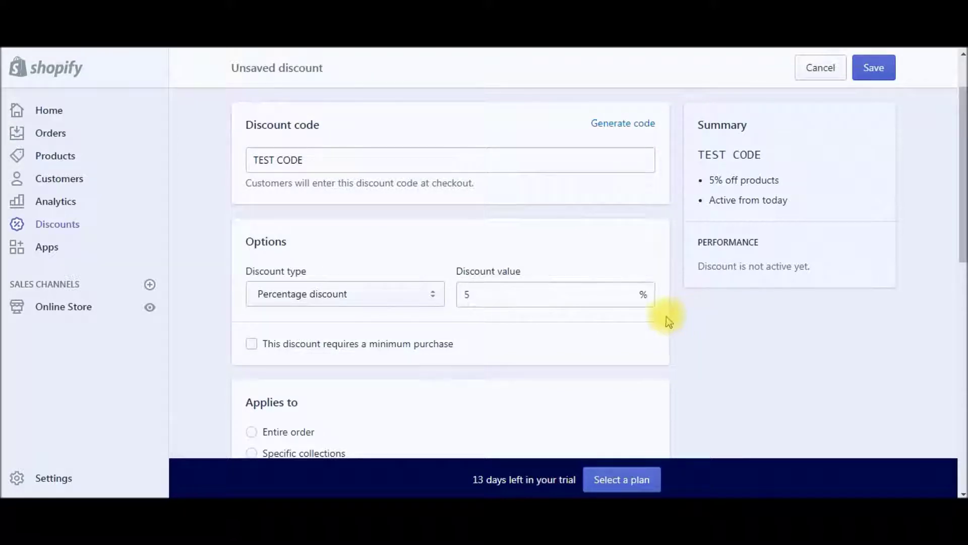
scroll(673, 323, down, 3)
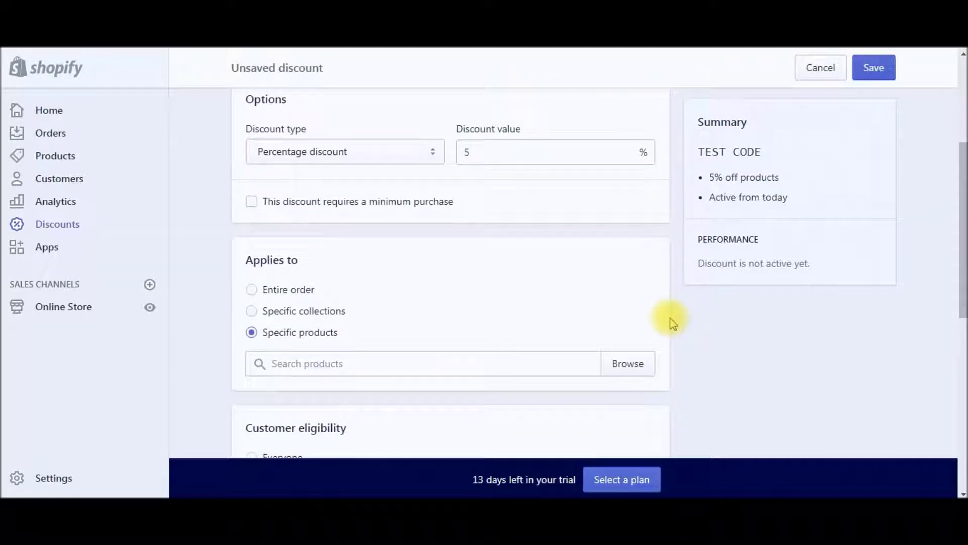
scroll(674, 323, down, 1)
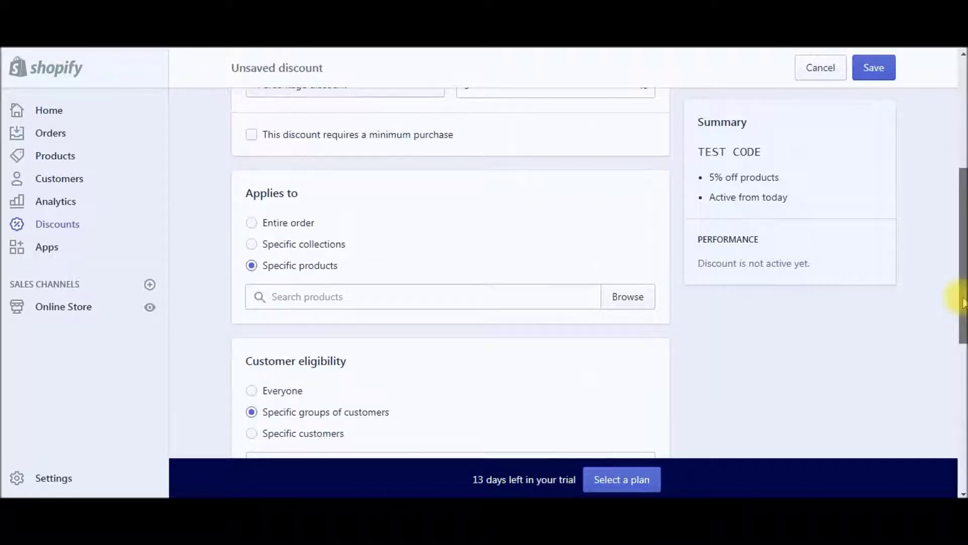
drag(963, 302, 961, 184)
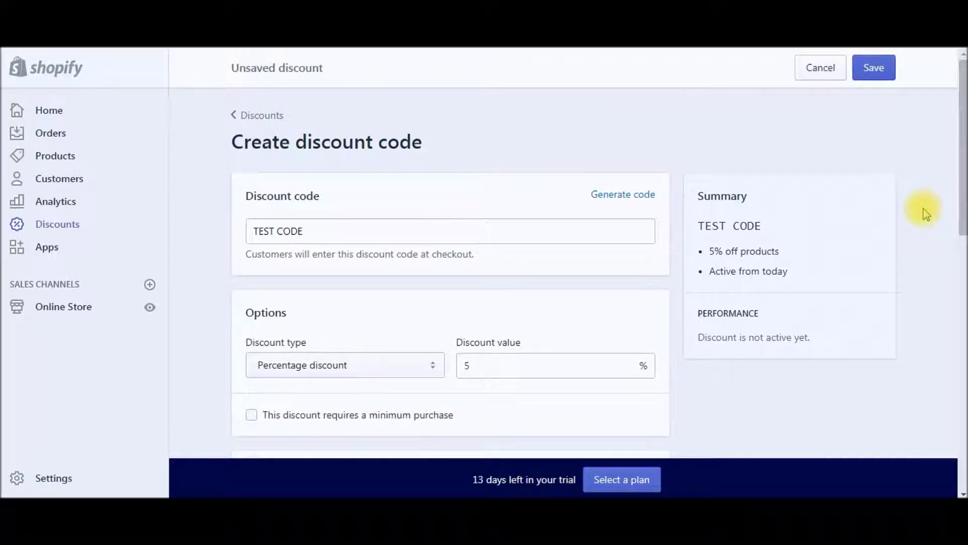